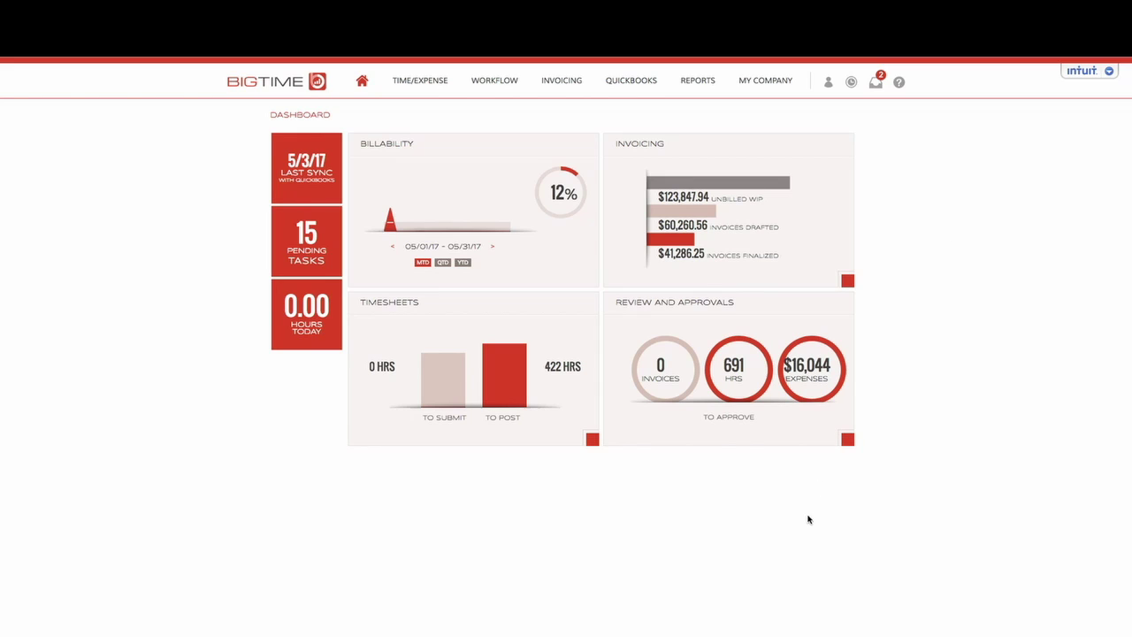
# Step: Leave the BigTime dashboard and head to Microsoft Excel's Billing Rate Examples workbook in the Dock
pyautogui.moveTo(789, 630)
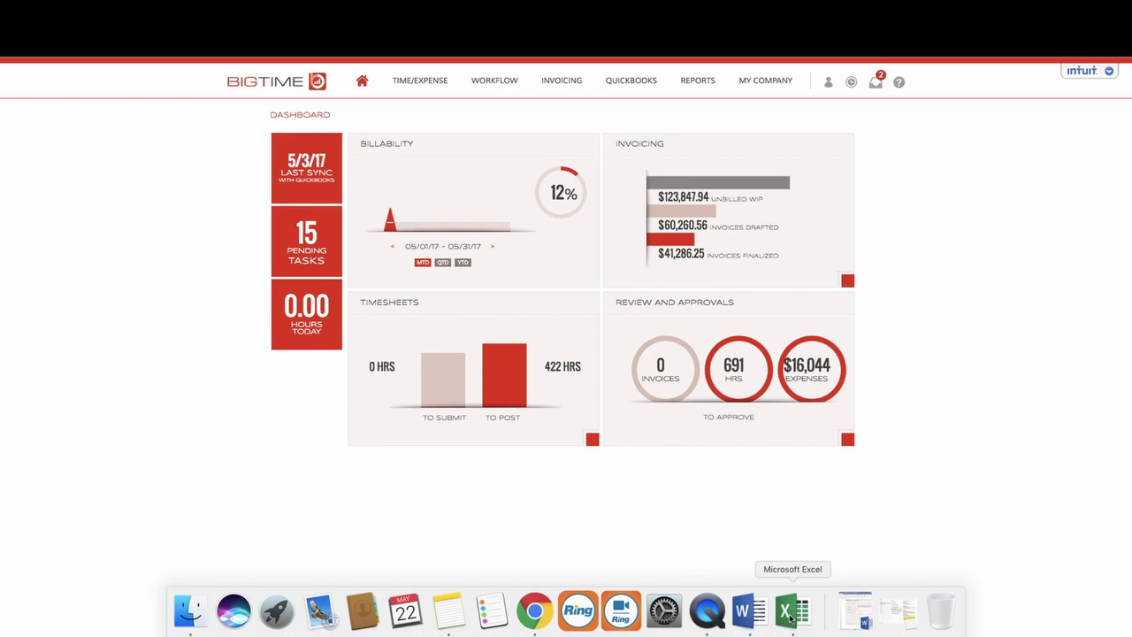
# Step: Copy the '2017 Base Rate' heading from cell B1 in Excel, then return to BigTime in Chrome
pyautogui.click(789, 610)
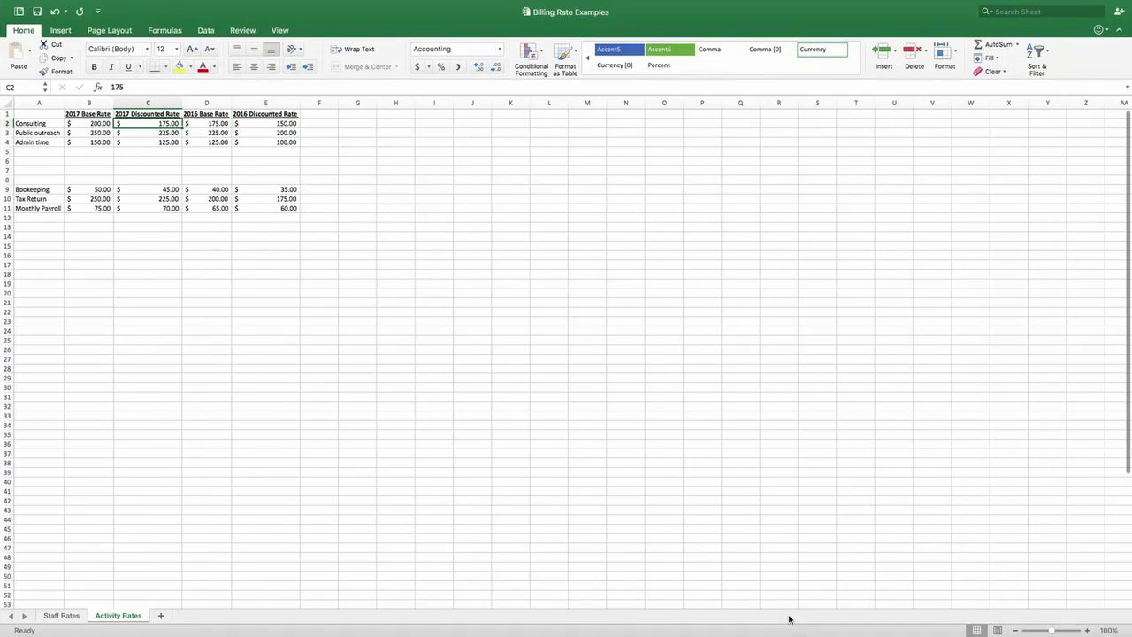
pyautogui.click(78, 114)
pyautogui.press('cmd+c')
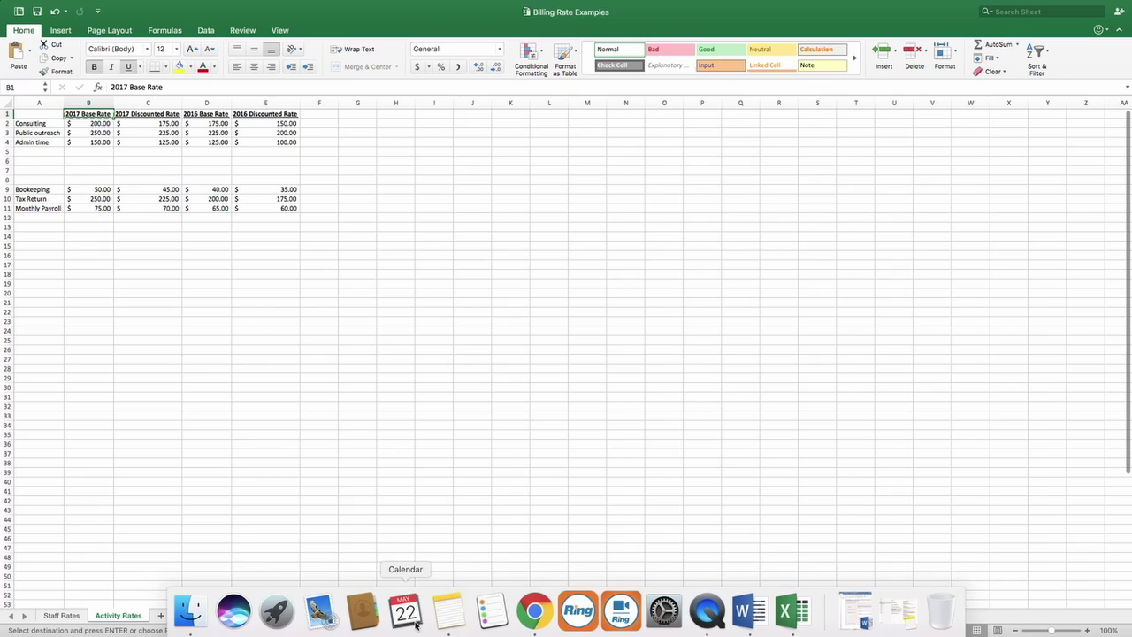
pyautogui.click(535, 610)
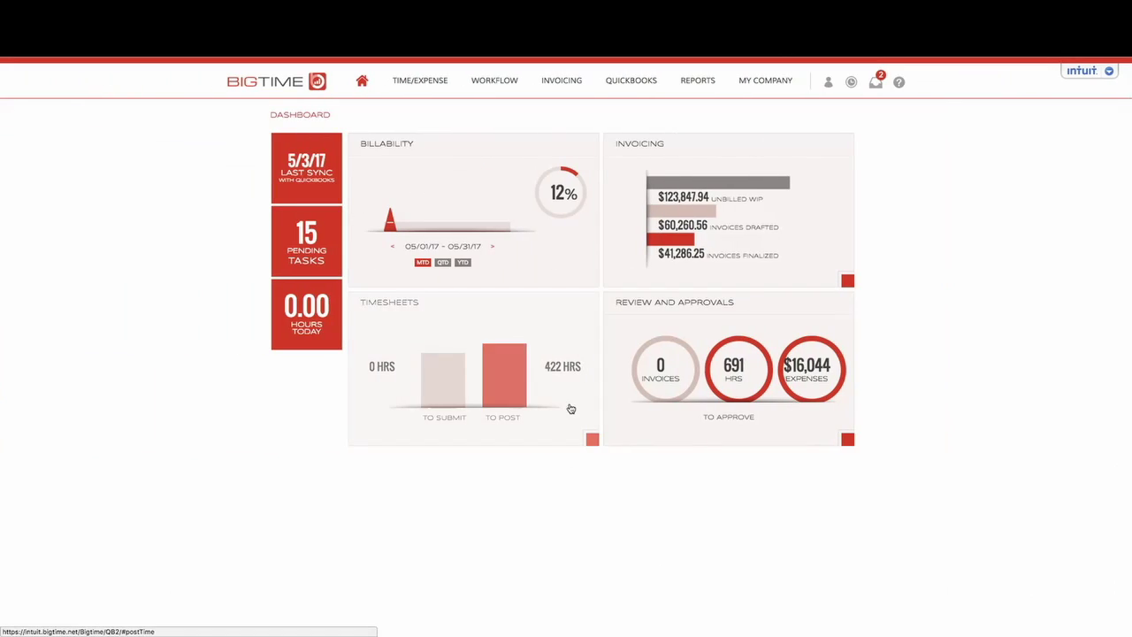
# Step: Open My Company settings from the MY COMPANY menu and show the Lexicon page
pyautogui.click(766, 84)
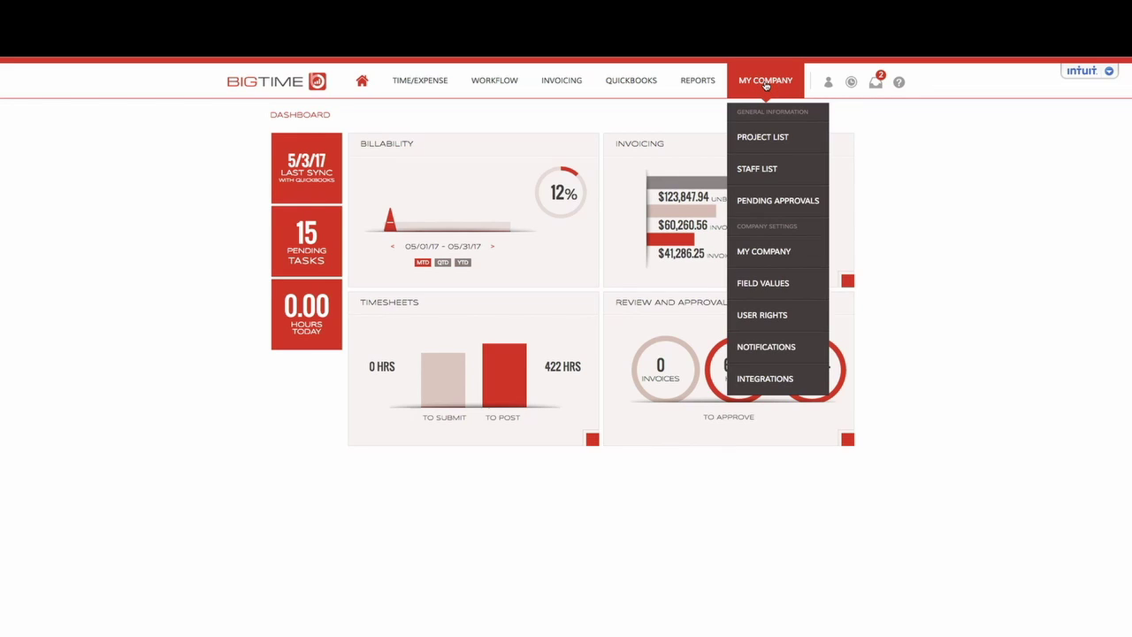
pyautogui.click(762, 252)
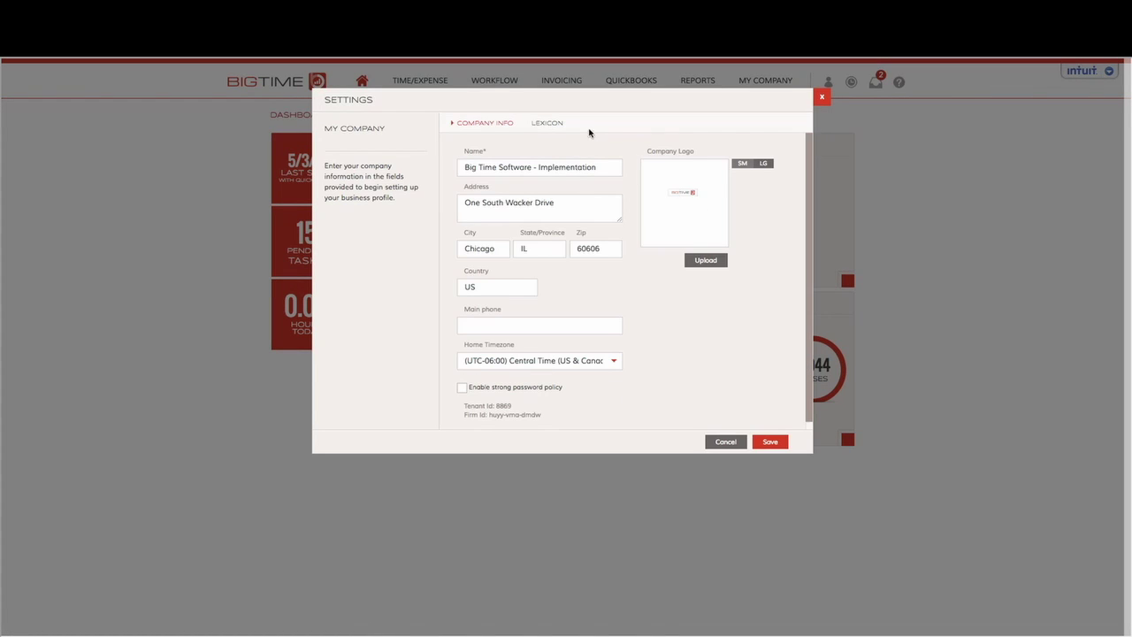
pyautogui.click(548, 123)
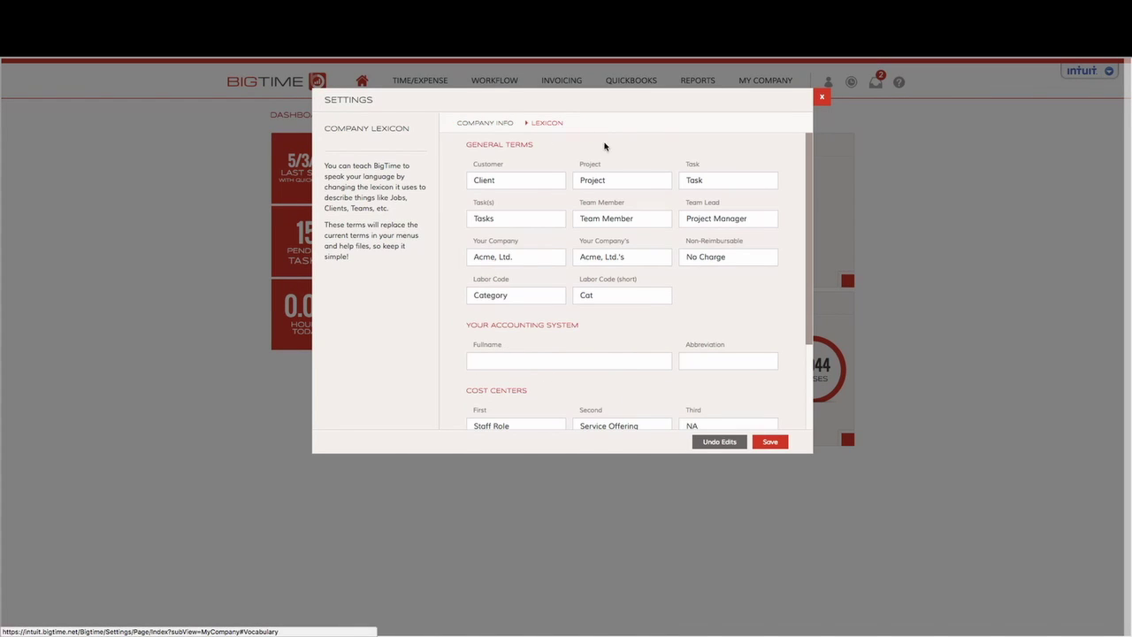
# Step: Rename Rate 1 to '2017 Base Rate' and Rate 2 to '2017 Discounted Rate'
pyautogui.scroll(-3, 640, 281)
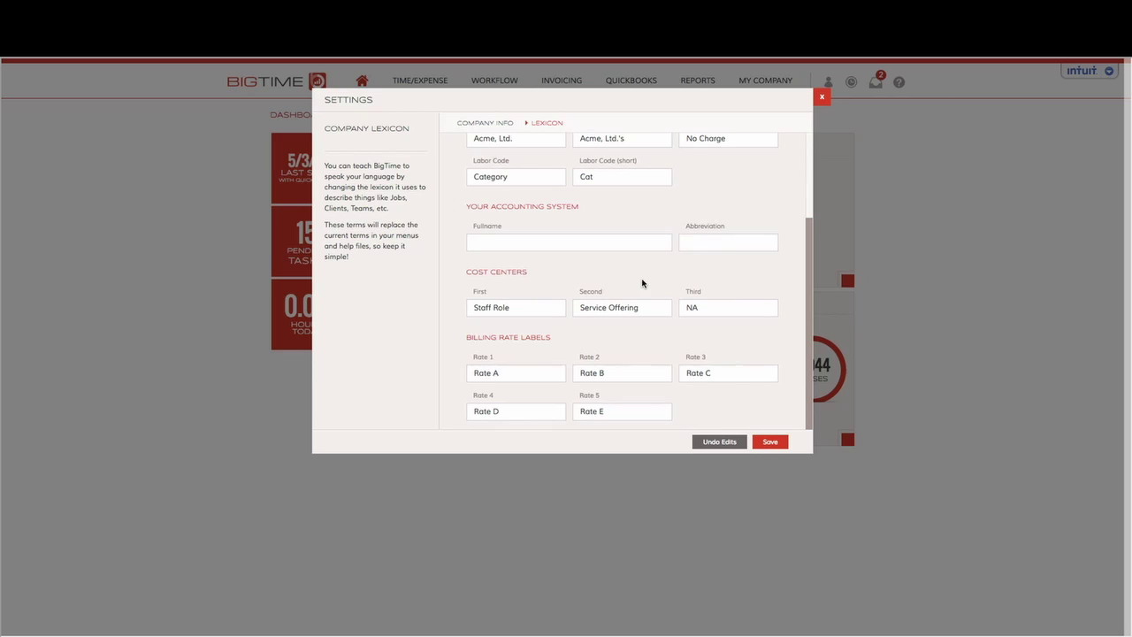
pyautogui.click(513, 372)
pyautogui.moveTo(513, 372); pyautogui.dragTo(458, 376)
pyautogui.write('2017 Base Rate')
pyautogui.moveTo(531, 372); pyautogui.dragTo(459, 372)
pyautogui.moveTo(637, 377); pyautogui.dragTo(560, 370)
pyautogui.hotkey('ctrl', 'v')
pyautogui.click(619, 373)
pyautogui.press('BackSpace')
pyautogui.press('BackSpace')
pyautogui.press('BackSpace')
pyautogui.press('BackSpace')
pyautogui.write('Discounted')
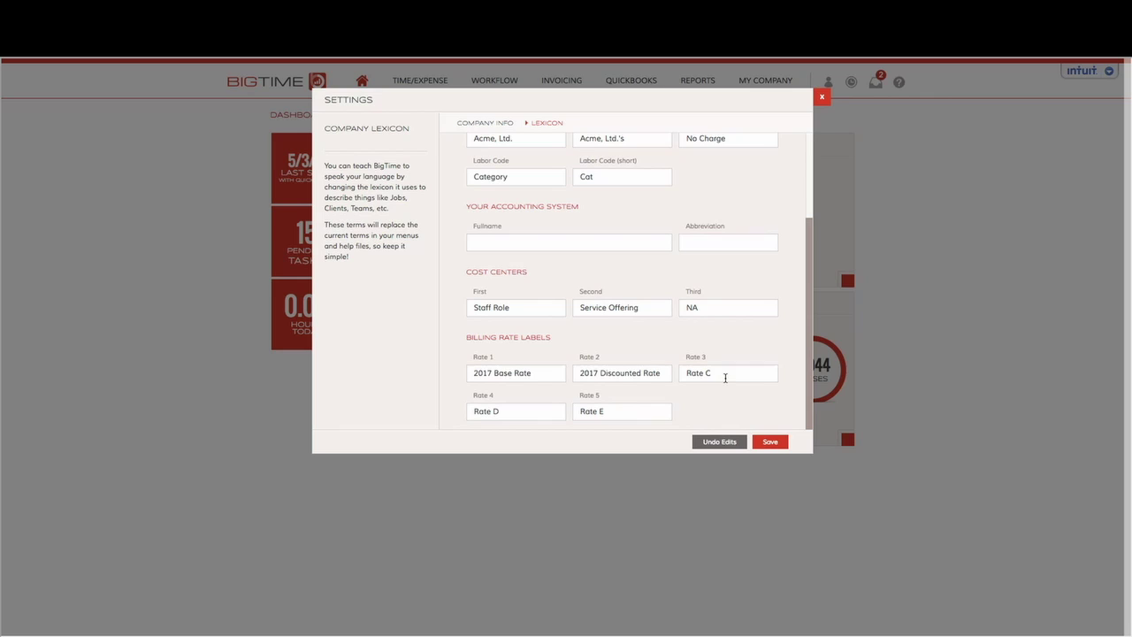
# Step: Rename Rate 3 to '2016 Base Rate' and paste '2017 Discounted Rate' into Rate 4
pyautogui.moveTo(725, 374); pyautogui.dragTo(649, 372)
pyautogui.hotkey('ctrl', 'v')
pyautogui.press('BackSpace')
pyautogui.write('6')
pyautogui.moveTo(662, 373); pyautogui.dragTo(555, 372)
pyautogui.moveTo(503, 411); pyautogui.dragTo(437, 414)
pyautogui.hotkey('ctrl', 'v')
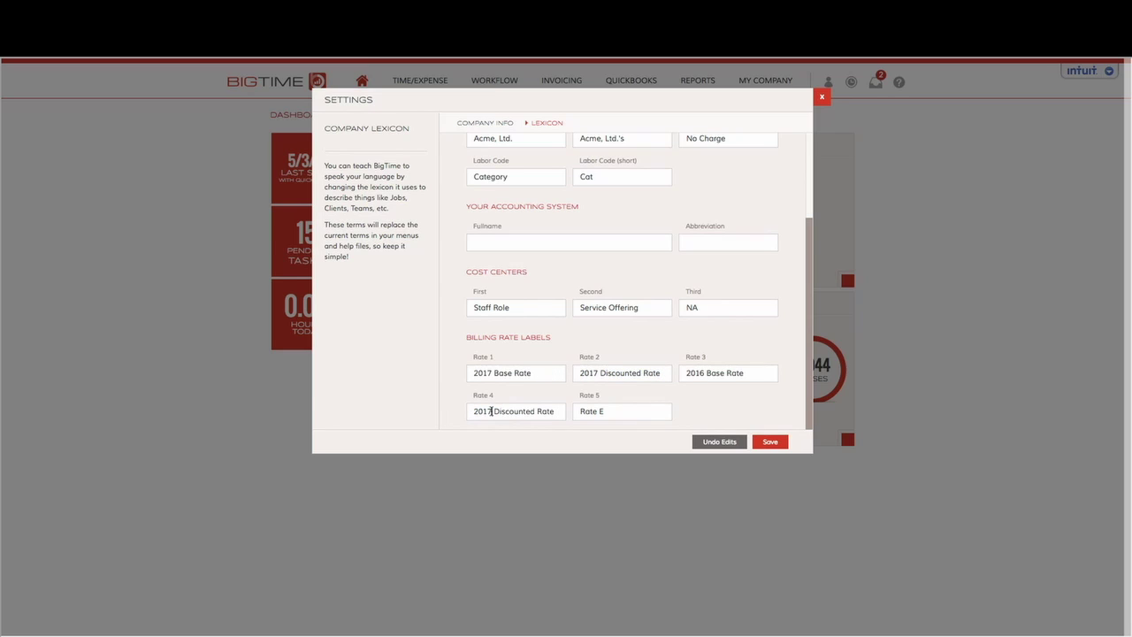
# Step: Change Rate 4's year so it reads '2016 Discounted Rate'
pyautogui.click(491, 411)
pyautogui.press('BackSpace')
pyautogui.write('6')
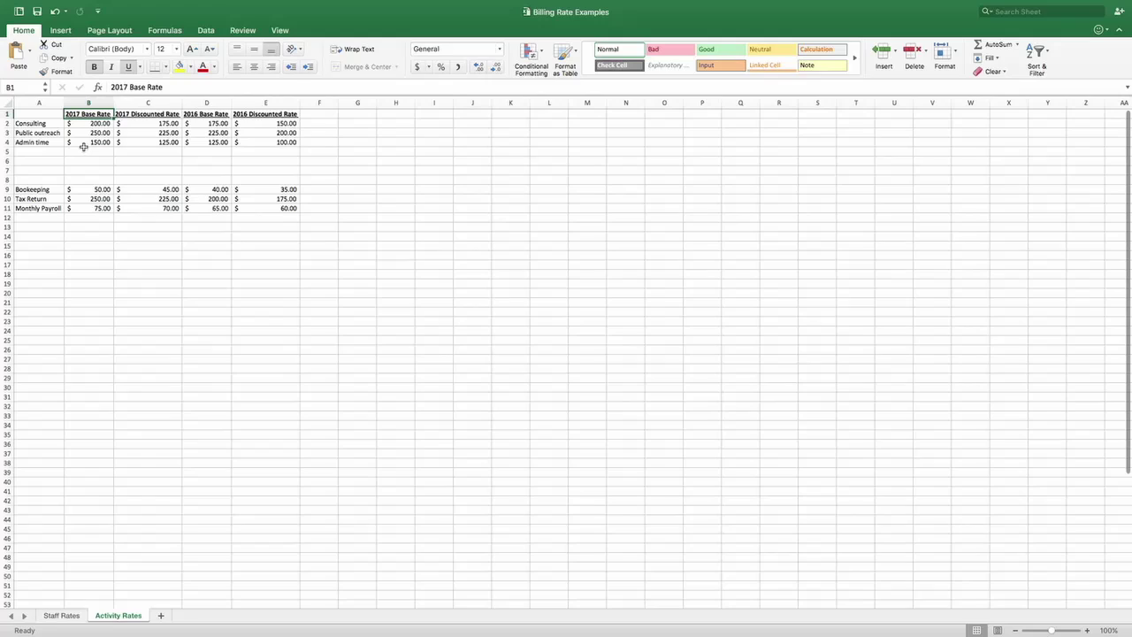
# Step: In Excel, show the Staff Rates sheet and select the rate headings B1:E1
pyautogui.hscroll(2, 84, 147)
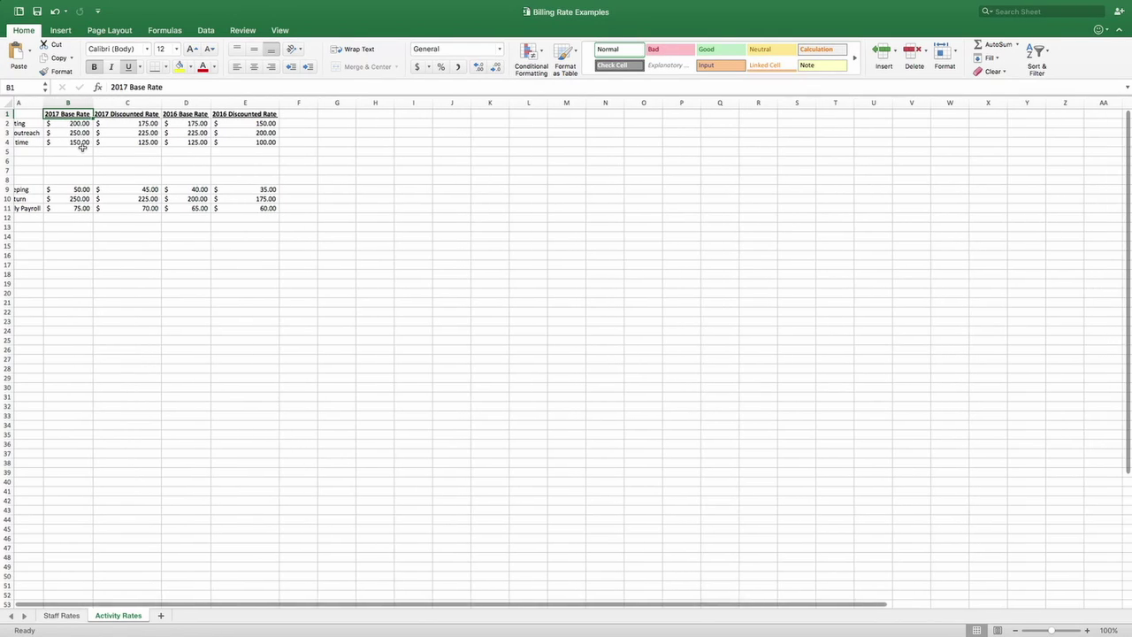
pyautogui.hscroll(-2, 84, 147)
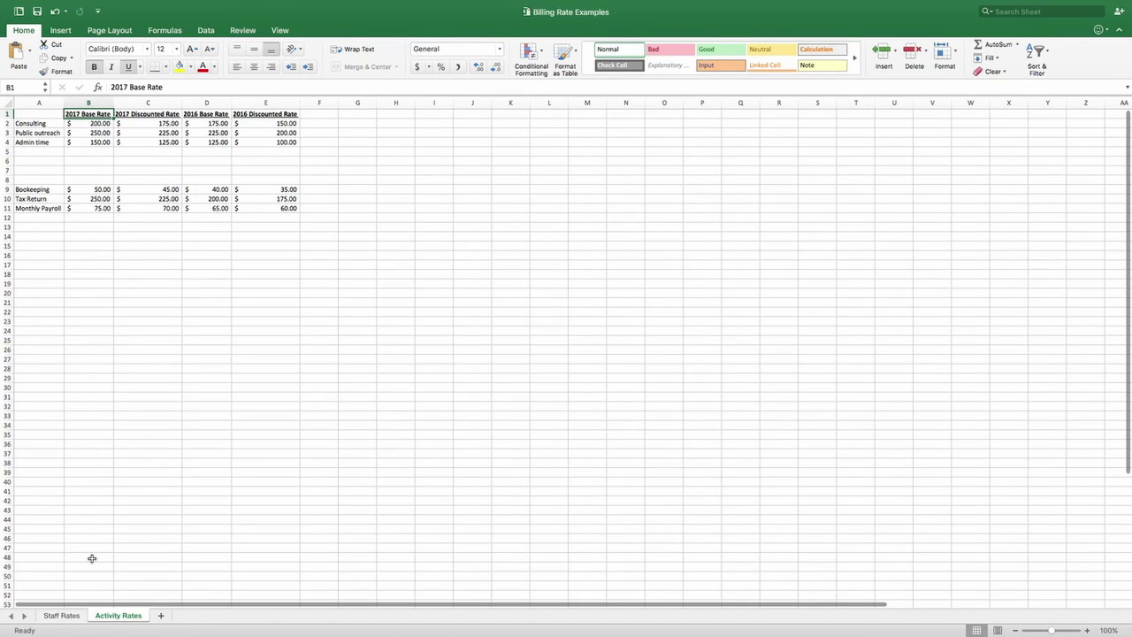
pyautogui.click(76, 616)
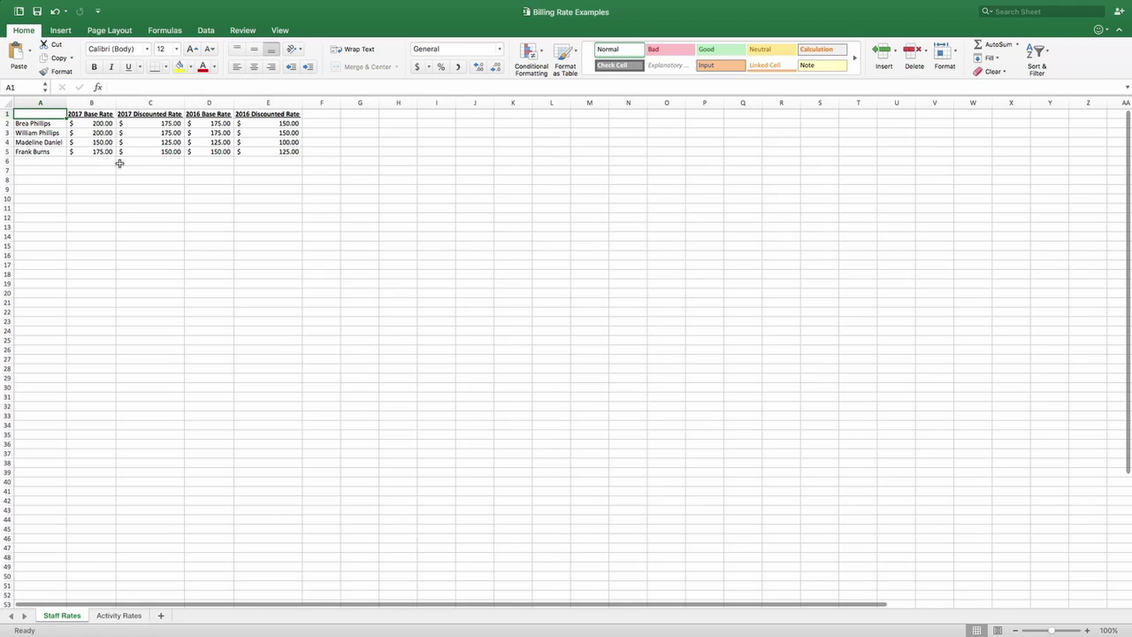
pyautogui.moveTo(96, 114); pyautogui.dragTo(283, 115)
# Step: Save the four renamed billing rate labels, close Settings, and head to the Staff List
pyautogui.moveTo(618, 613)
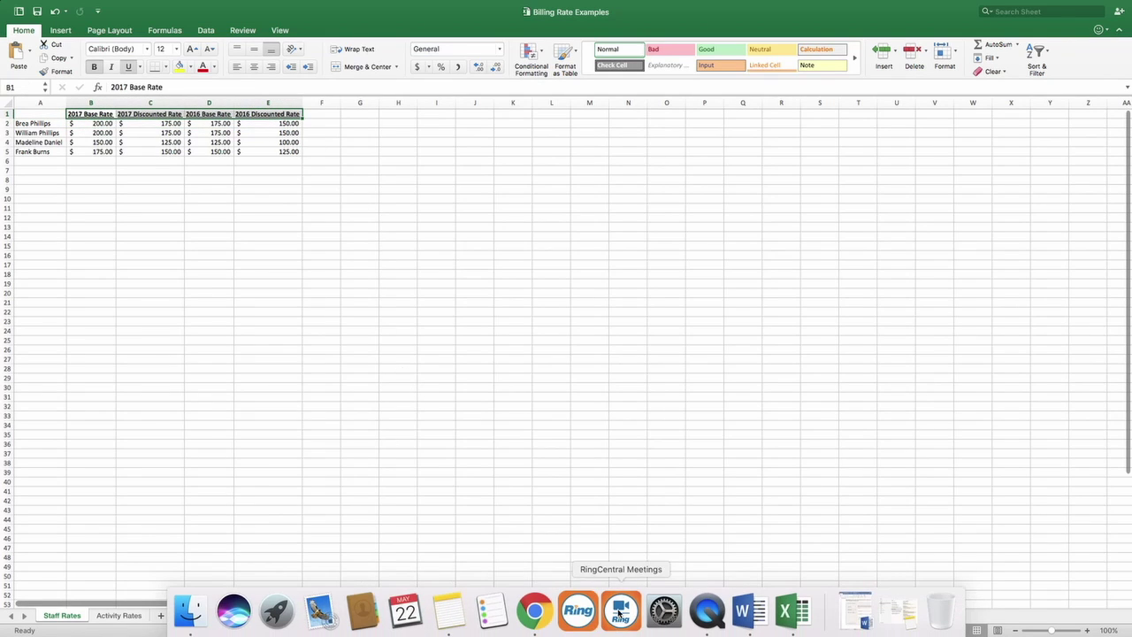
pyautogui.click(534, 610)
pyautogui.click(771, 443)
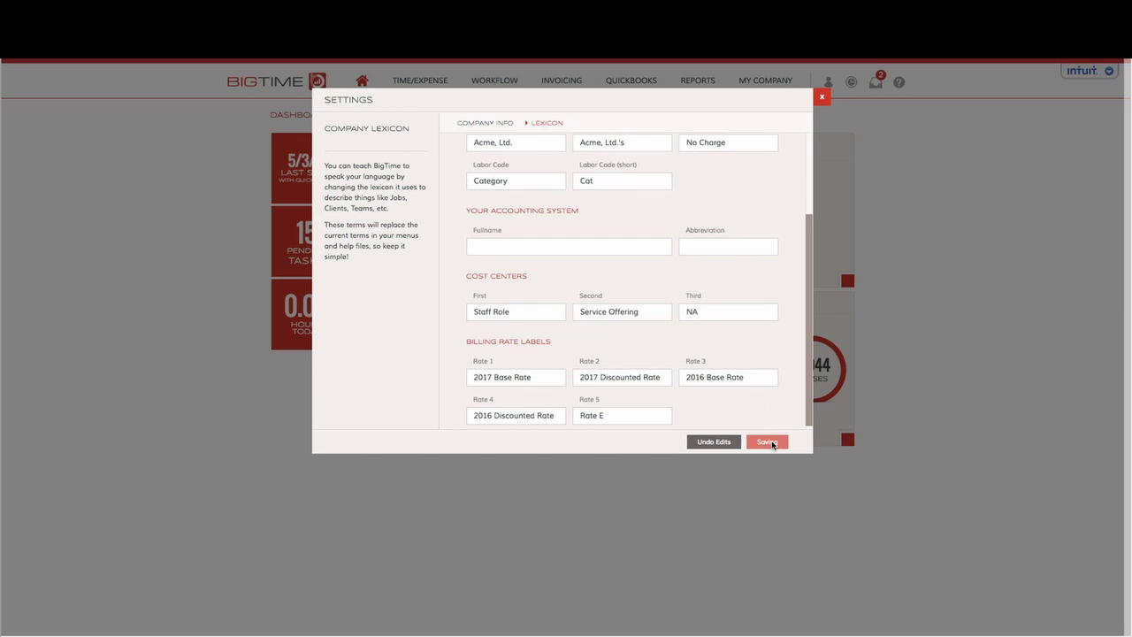
pyautogui.click(822, 100)
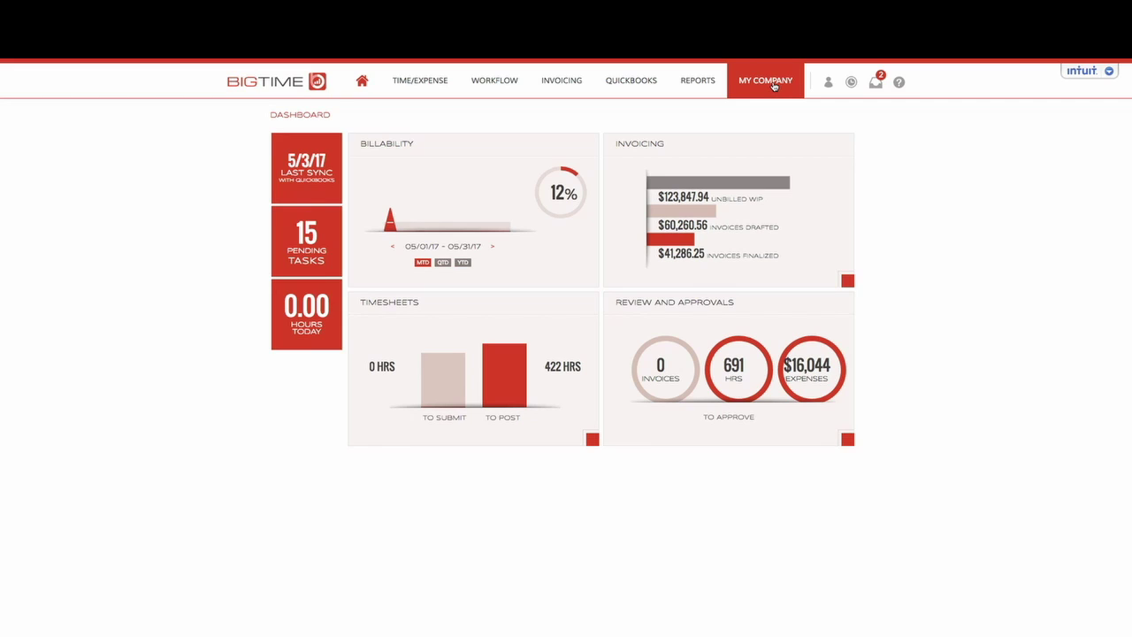
pyautogui.click(774, 86)
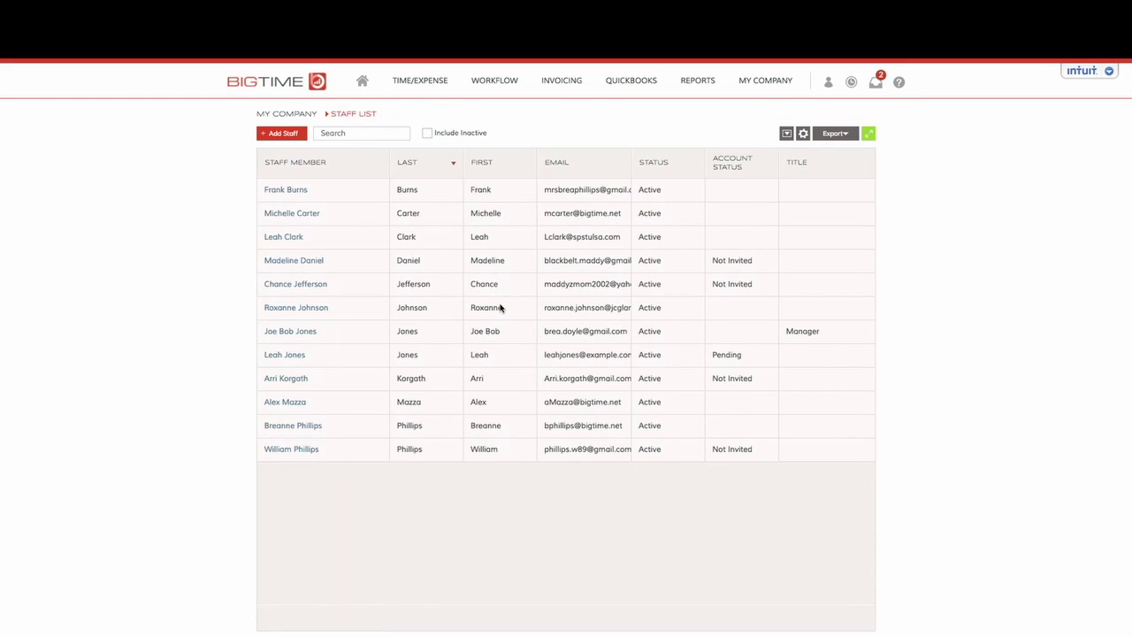
# Step: Open a staff member's record, review the renamed Billing Rates columns, and compare with Excel's Staff Rates
pyautogui.click(282, 430)
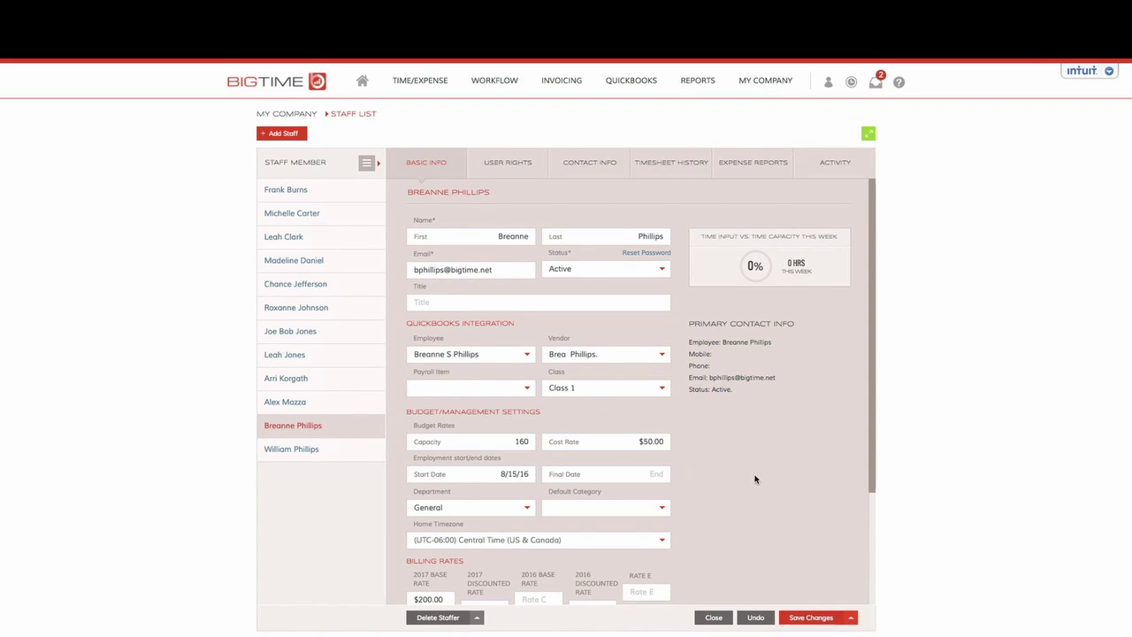
pyautogui.scroll(-2, 756, 479)
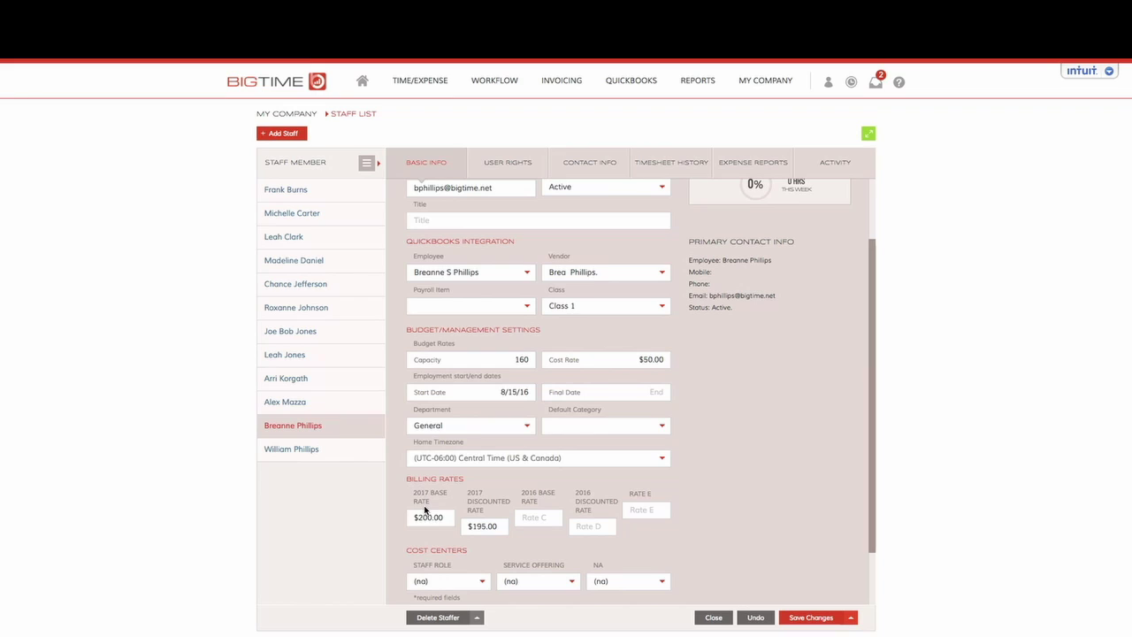
pyautogui.tripleClick(430, 500)
pyautogui.moveTo(467, 493); pyautogui.dragTo(538, 503)
pyautogui.moveTo(577, 623)
pyautogui.click(793, 625)
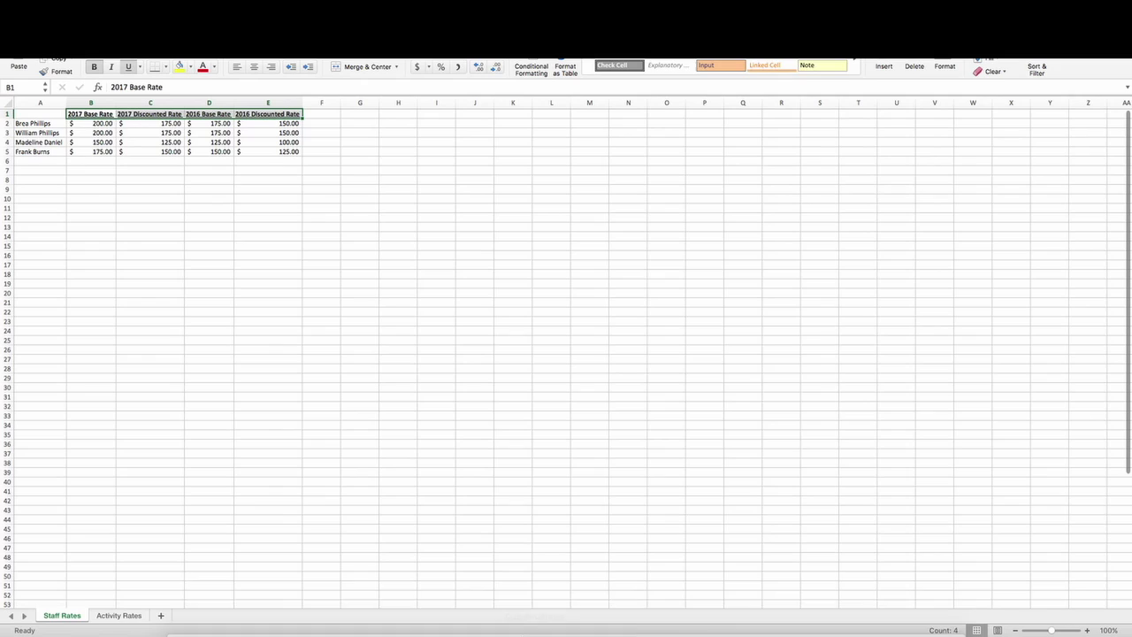
pyautogui.click(541, 624)
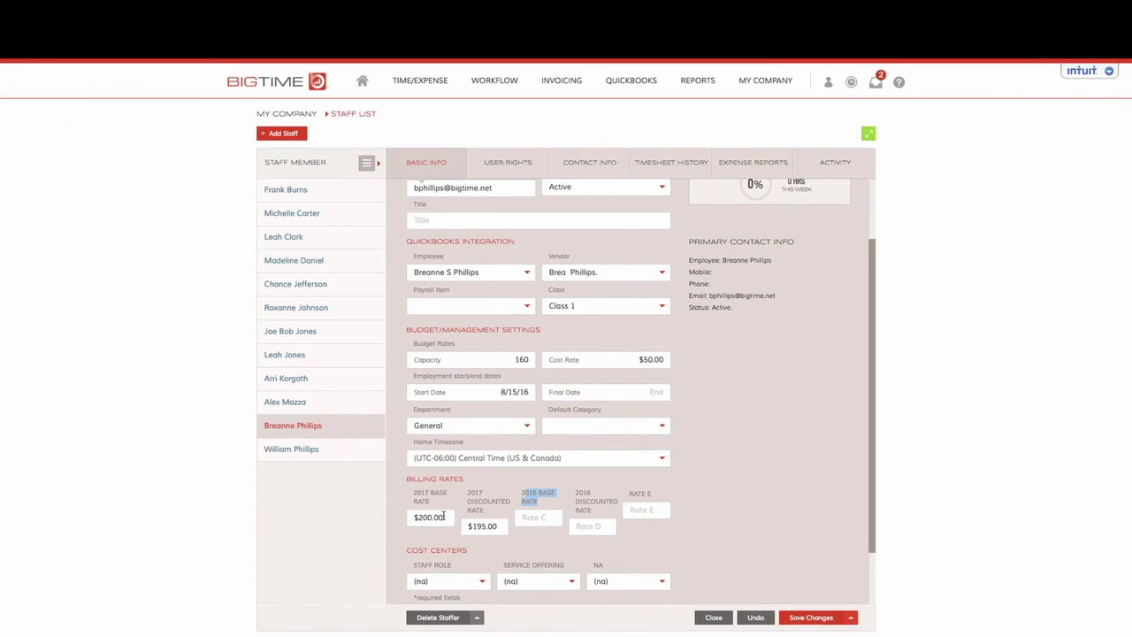
# Step: Enter 175, 175 and 150 as the 2017 discounted, 2016 base and 2016 discounted rates, then save
pyautogui.click(442, 517)
pyautogui.click(488, 522)
pyautogui.write('175')
pyautogui.press('Tab')
pyautogui.write('17')
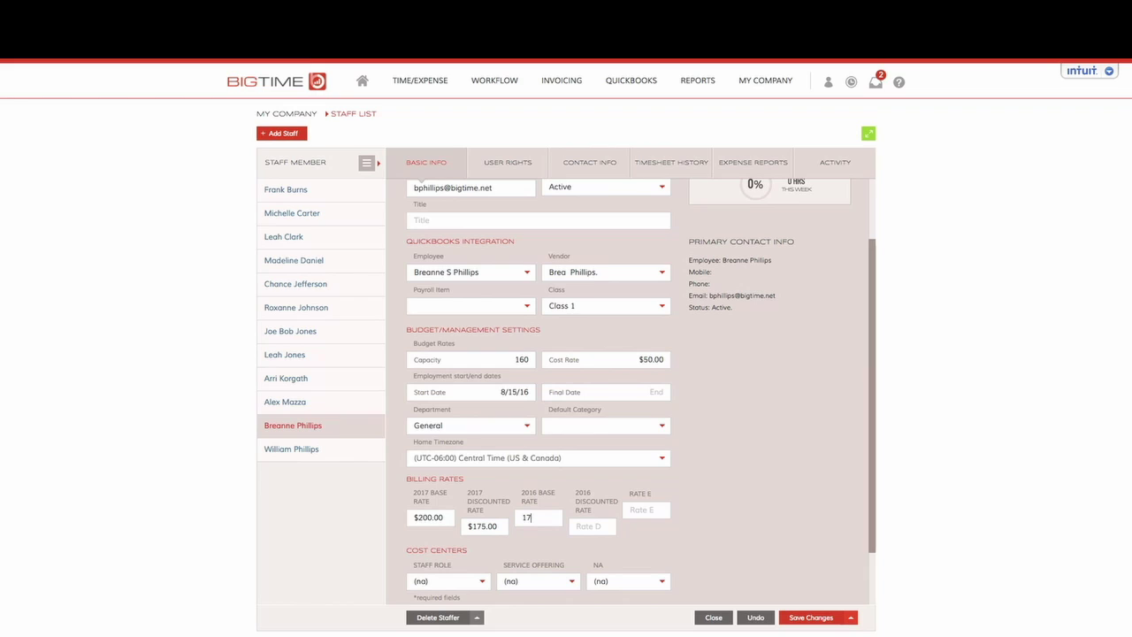
pyautogui.write('5')
pyautogui.press('Tab')
pyautogui.write('150')
pyautogui.scroll(1, 723, 544)
pyautogui.click(810, 617)
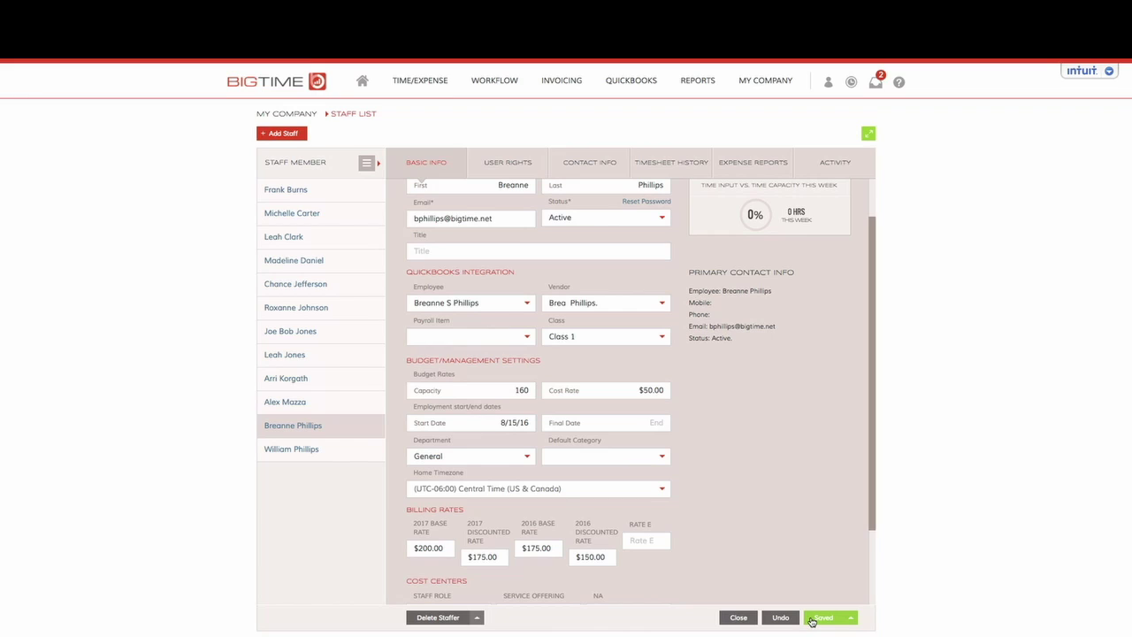
pyautogui.scroll(-1, 840, 350)
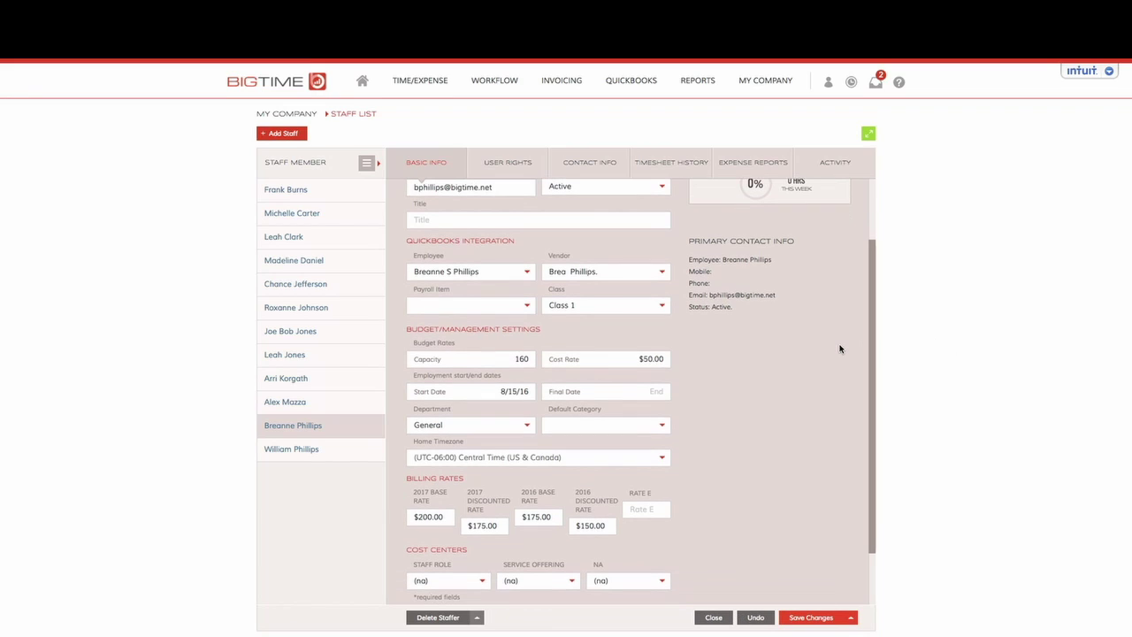
# Step: Open the Acme Corp.:Anvil Project Management project from the Project List and view its Bill Rates
pyautogui.click(767, 81)
pyautogui.click(763, 137)
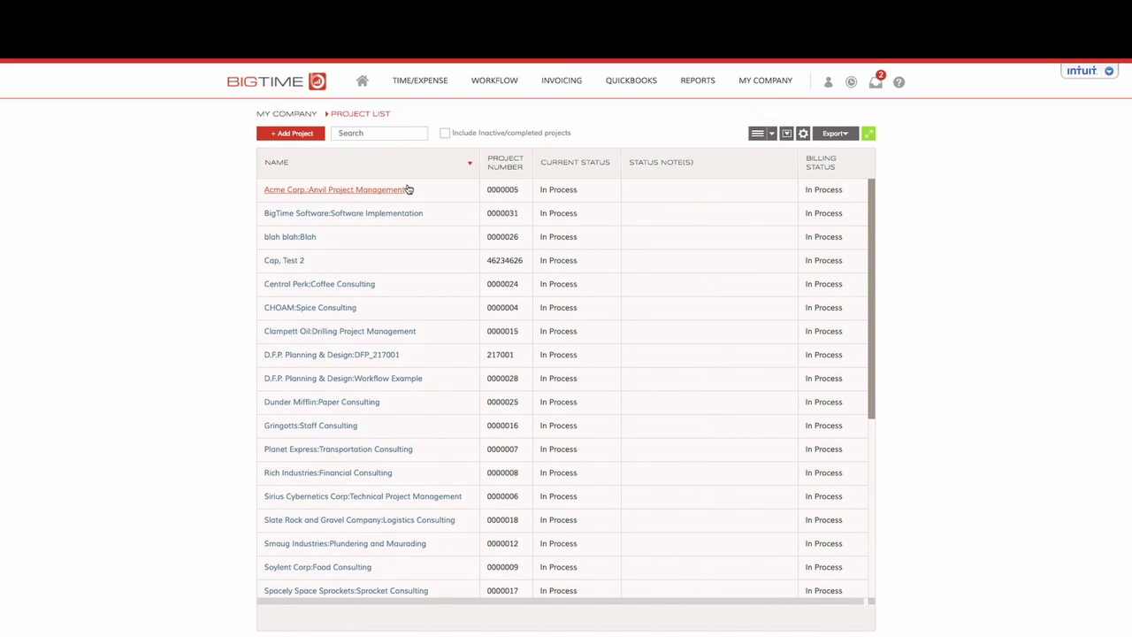
pyautogui.click(376, 196)
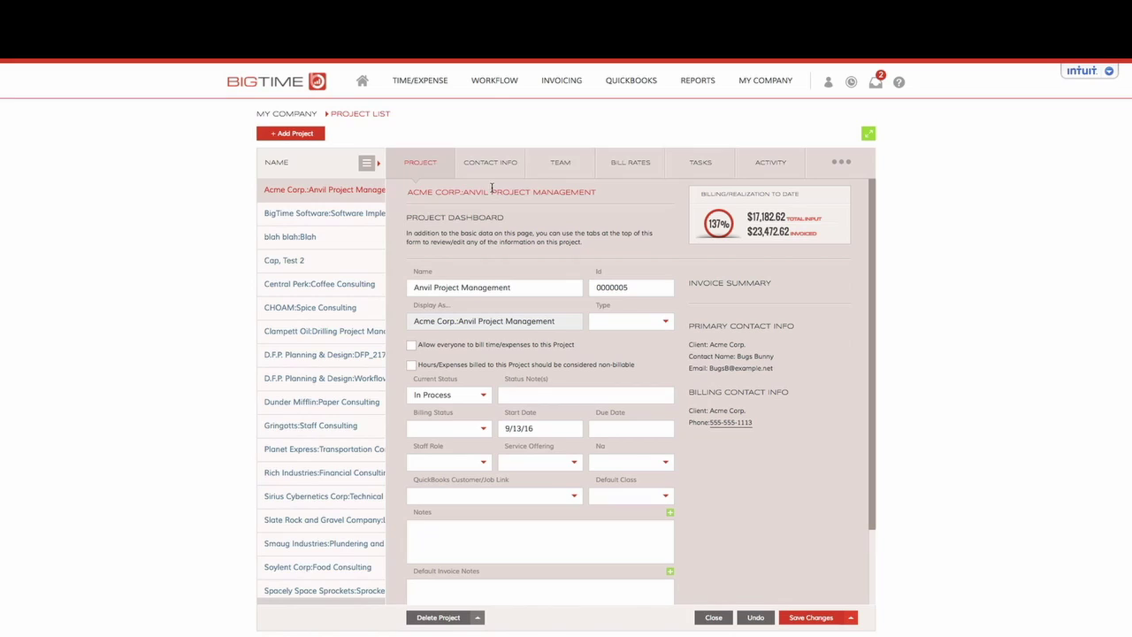
pyautogui.click(641, 168)
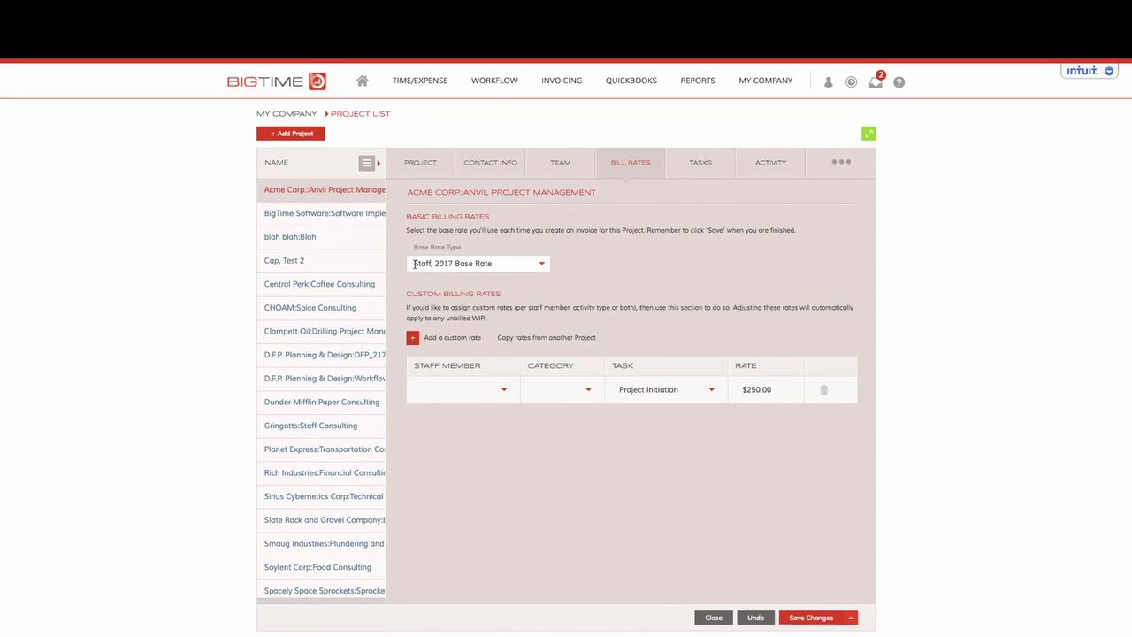
# Step: Set the project's base rate type to 'Staff, 2017 Base Rate'
pyautogui.click(544, 265)
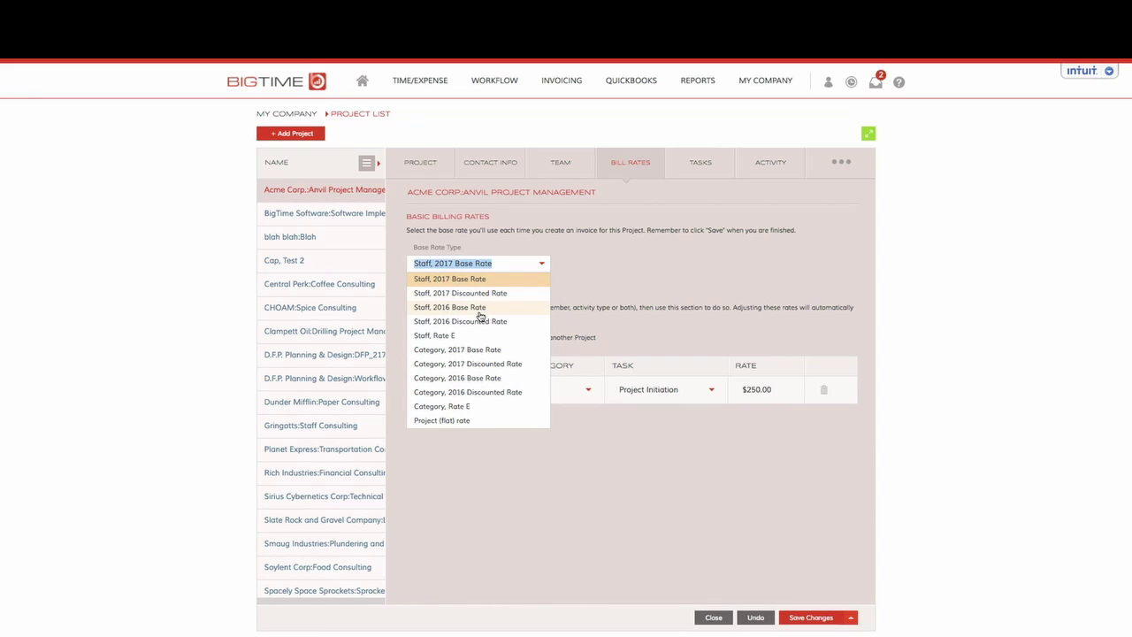
pyautogui.click(615, 277)
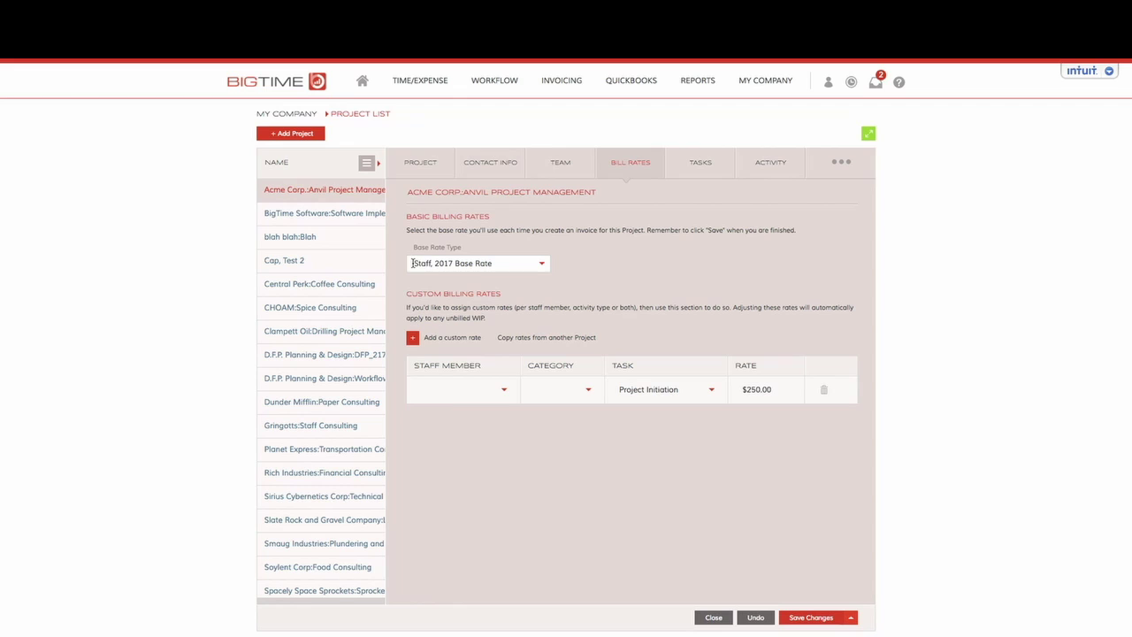
pyautogui.moveTo(412, 262); pyautogui.dragTo(457, 283)
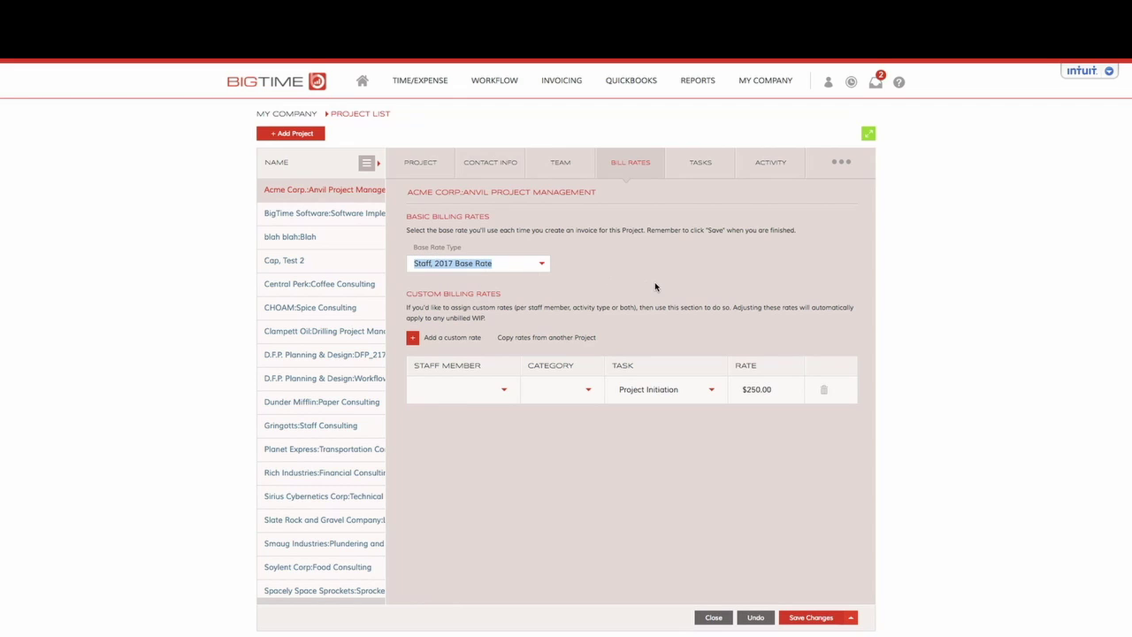